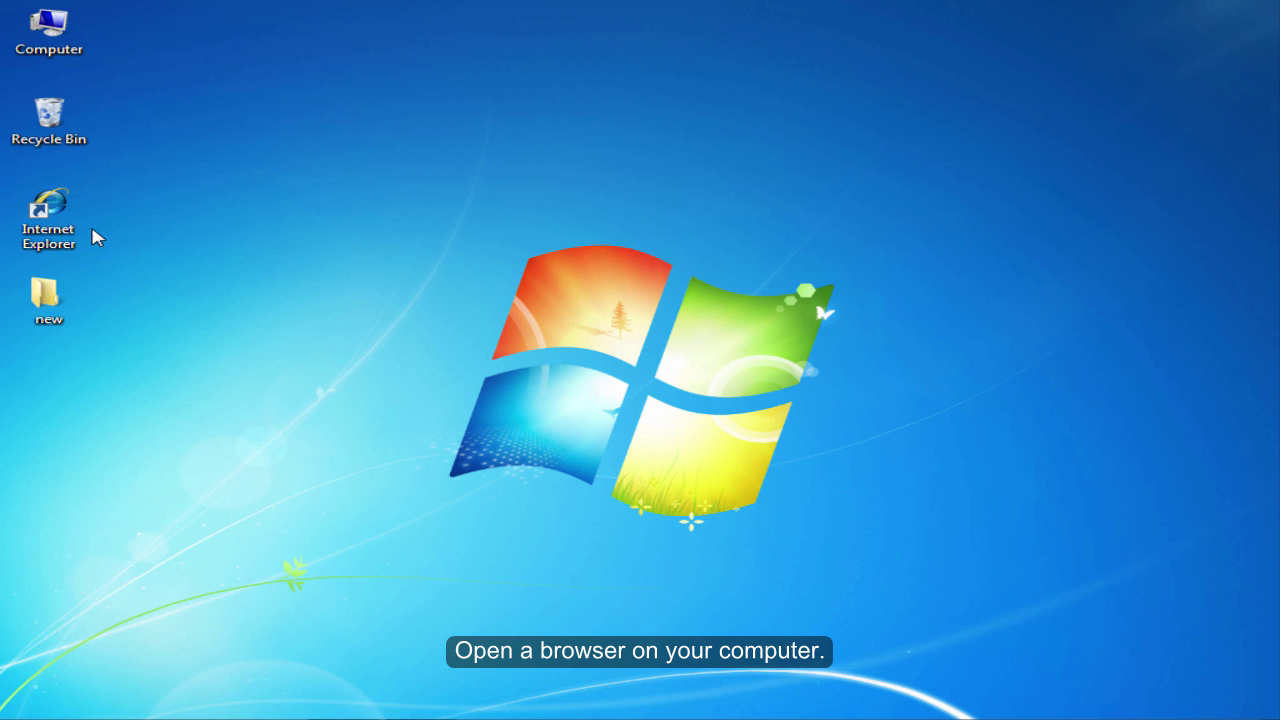
- Launch Internet Explorer and load the Tenda admin page at 192.168.0.1
{"action": "double_click", "coordinate": [58, 216]}
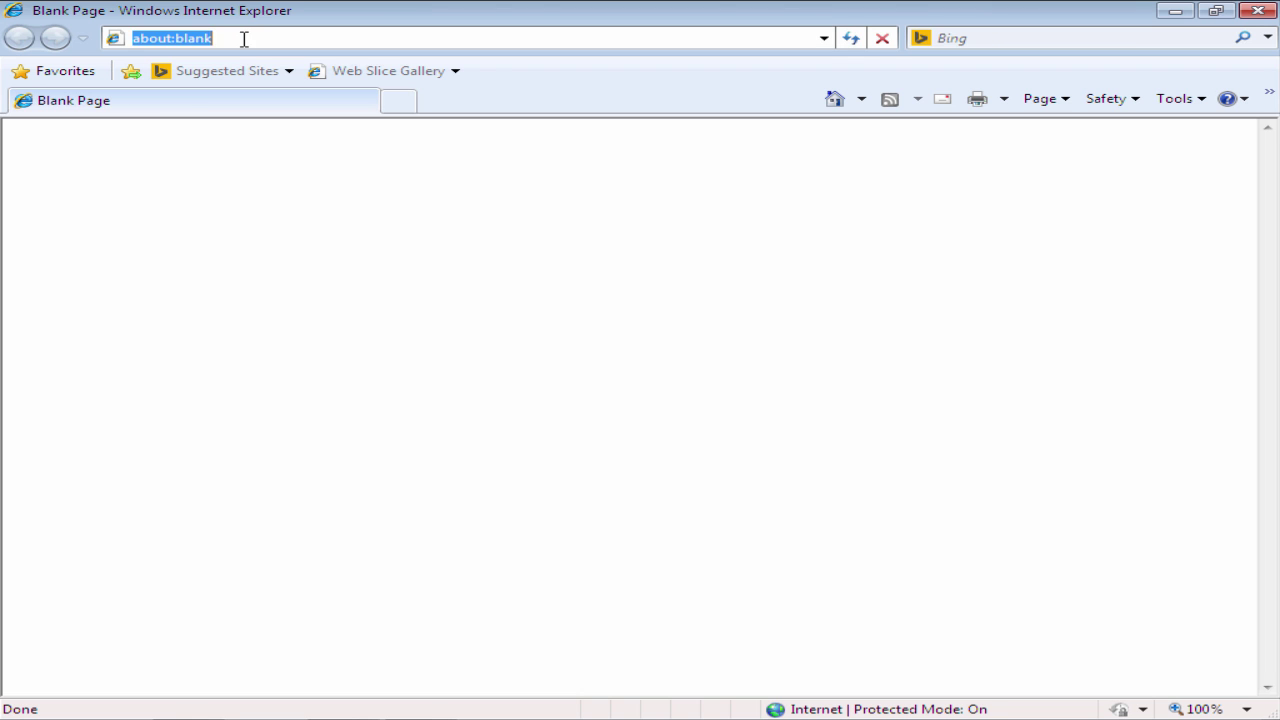
{"action": "left_click", "coordinate": [244, 38]}
{"action": "key", "text": "BackSpace"}
{"action": "key", "text": "BackSpace"}
{"action": "key", "text": "BackSpace"}
{"action": "key", "text": "BackSpace"}
{"action": "key", "text": "BackSpace"}
{"action": "key", "text": "BackSpace"}
{"action": "key", "text": "BackSpace"}
{"action": "key", "text": "BackSpace"}
{"action": "key", "text": "BackSpace"}
{"action": "key", "text": "BackSpace"}
{"action": "key", "text": "BackSpace"}
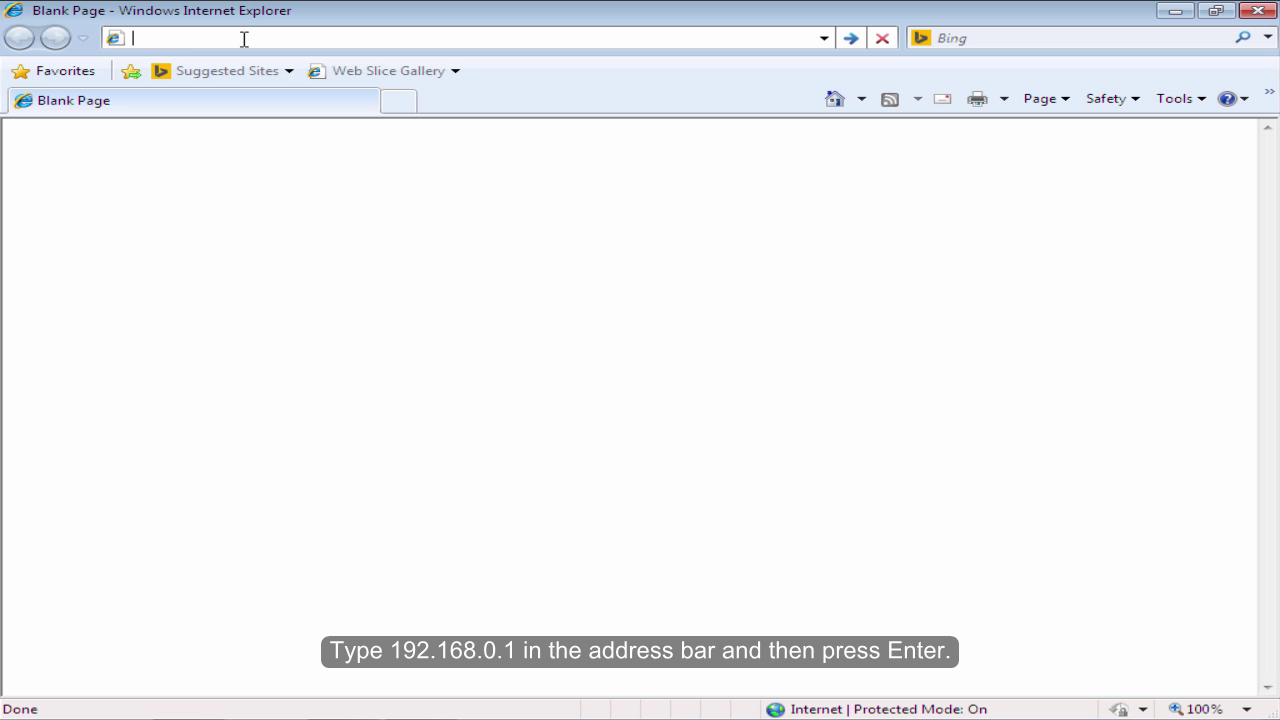
{"action": "type", "text": "192.1"}
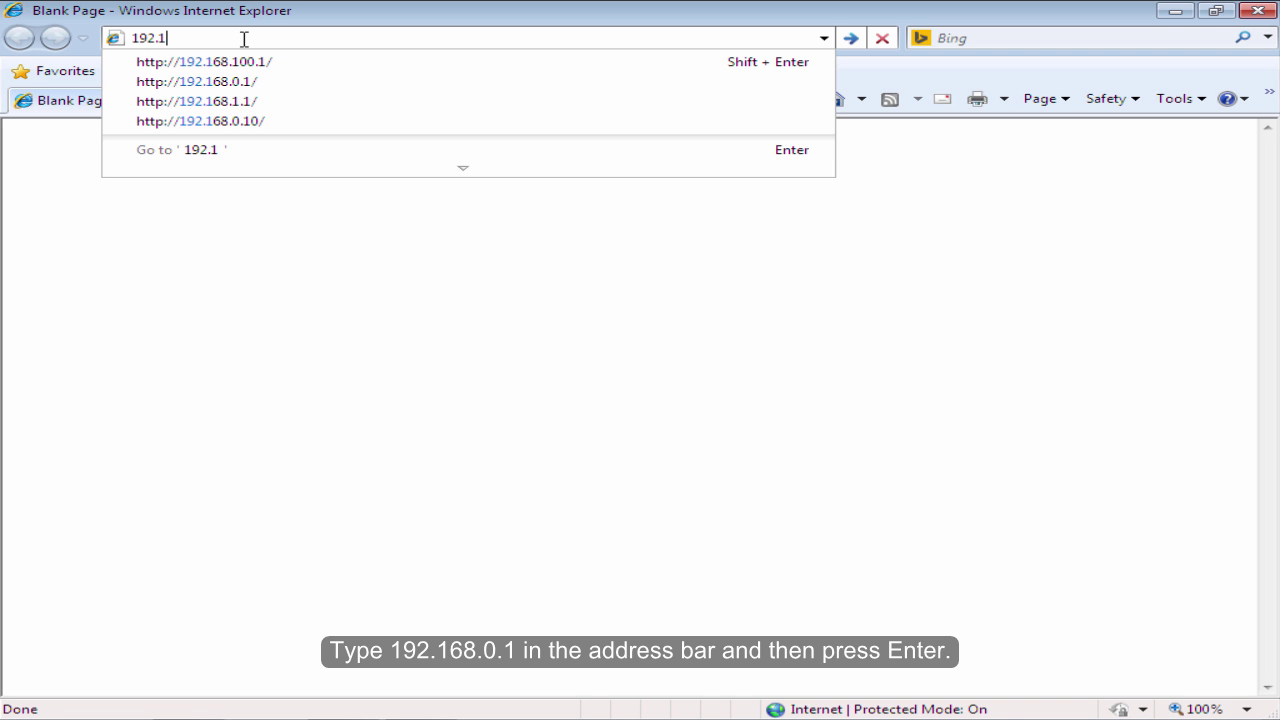
{"action": "type", "text": "68.0."}
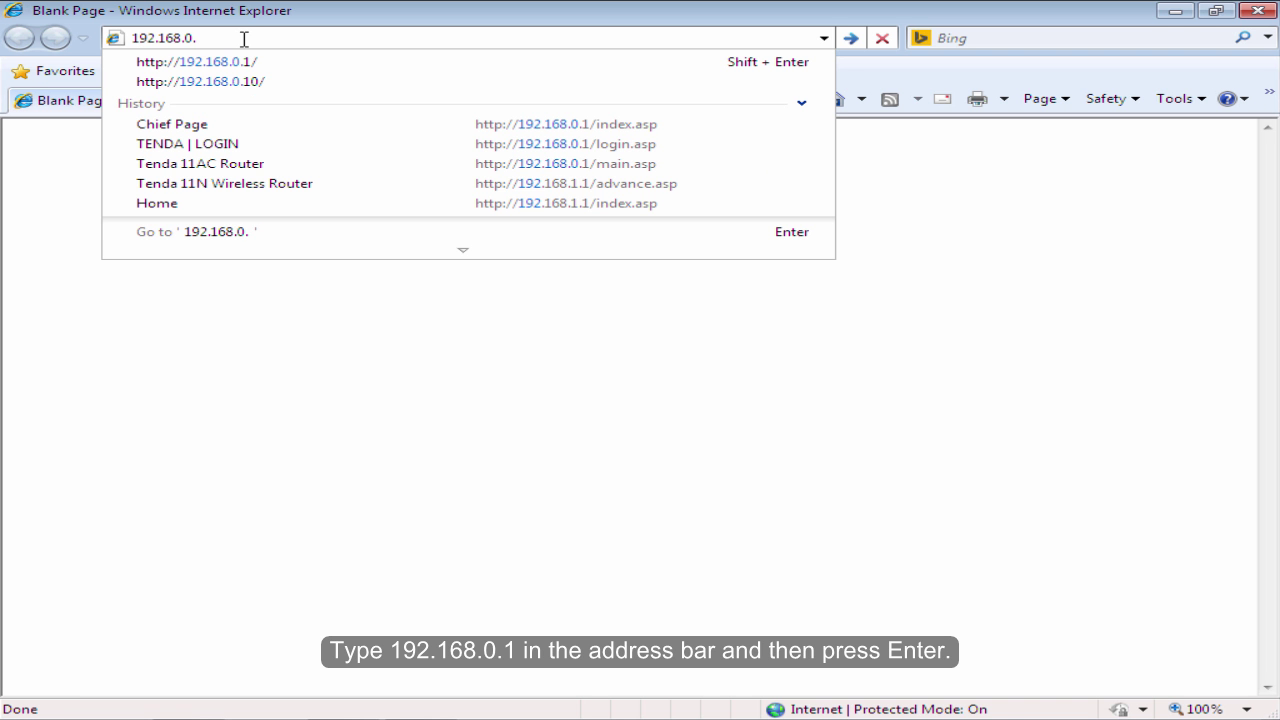
{"action": "type", "text": "1"}
{"action": "key", "text": "Return"}
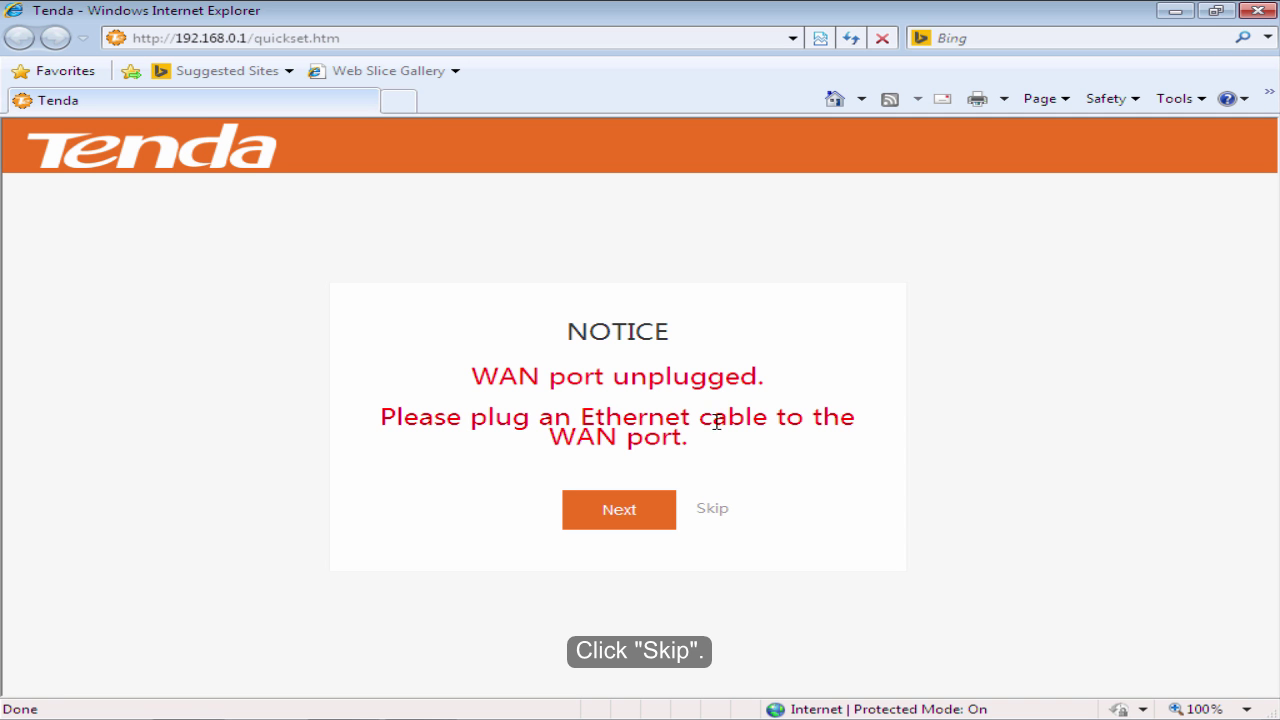
- Skip the WAN notice, rename the WiFi to 'Apple', set a WiFi password, and continue
{"action": "left_click", "coordinate": [713, 509]}
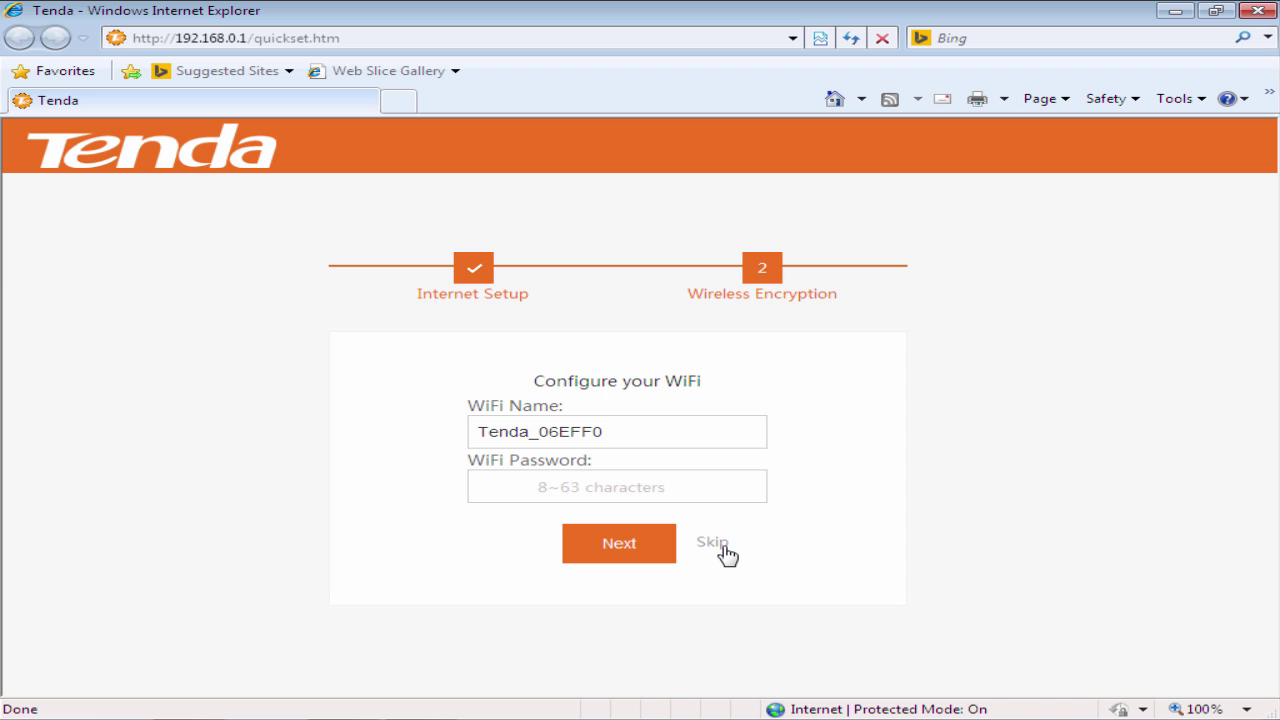
{"action": "left_click", "coordinate": [666, 434]}
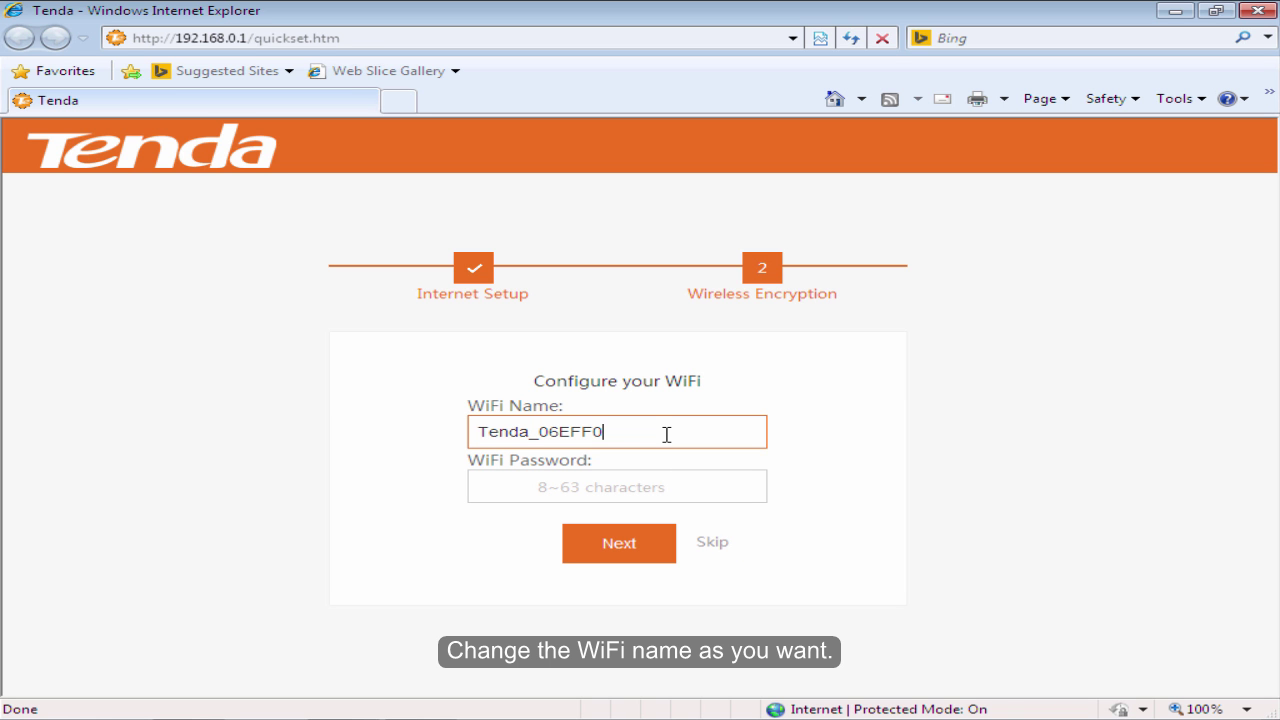
{"action": "key", "text": "BackSpace"}
{"action": "key", "text": "BackSpace"}
{"action": "key", "text": "BackSpace"}
{"action": "key", "text": "BackSpace"}
{"action": "key", "text": "BackSpace"}
{"action": "key", "text": "BackSpace"}
{"action": "key", "text": "BackSpace"}
{"action": "key", "text": "BackSpace"}
{"action": "key", "text": "BackSpace"}
{"action": "key", "text": "BackSpace"}
{"action": "key", "text": "BackSpace"}
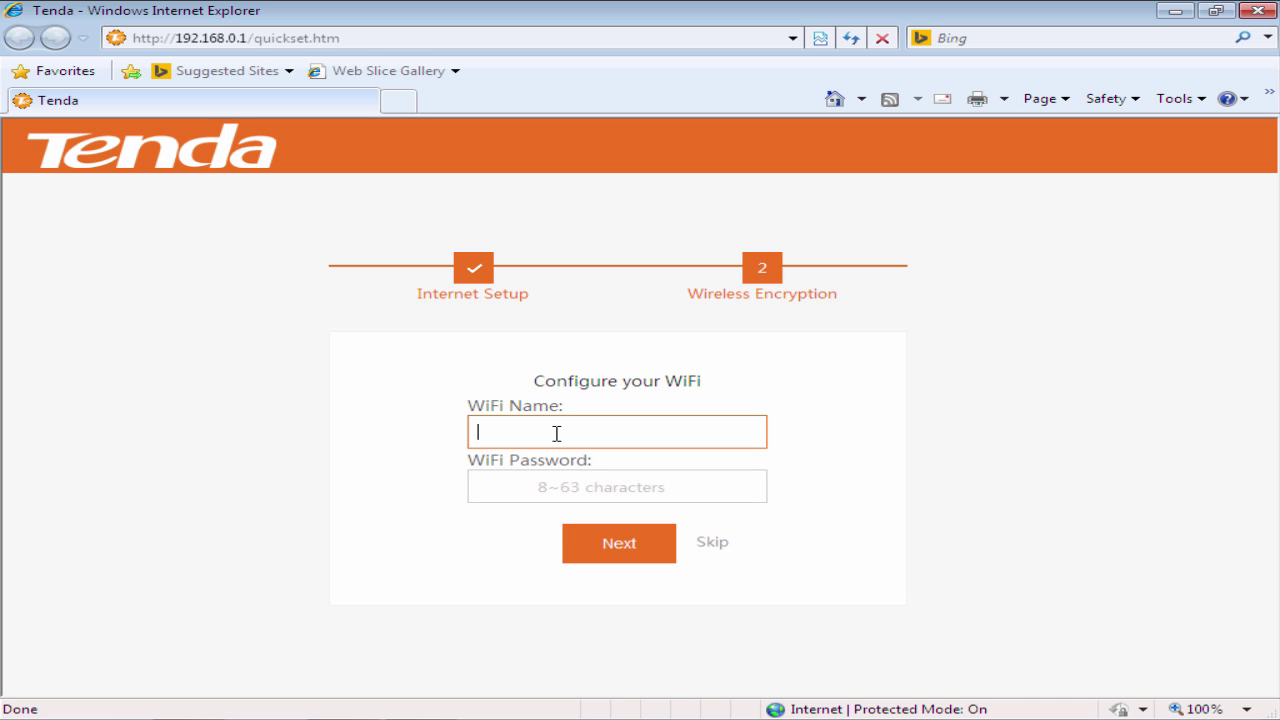
{"action": "type", "text": "Apple"}
{"action": "left_click", "coordinate": [698, 491]}
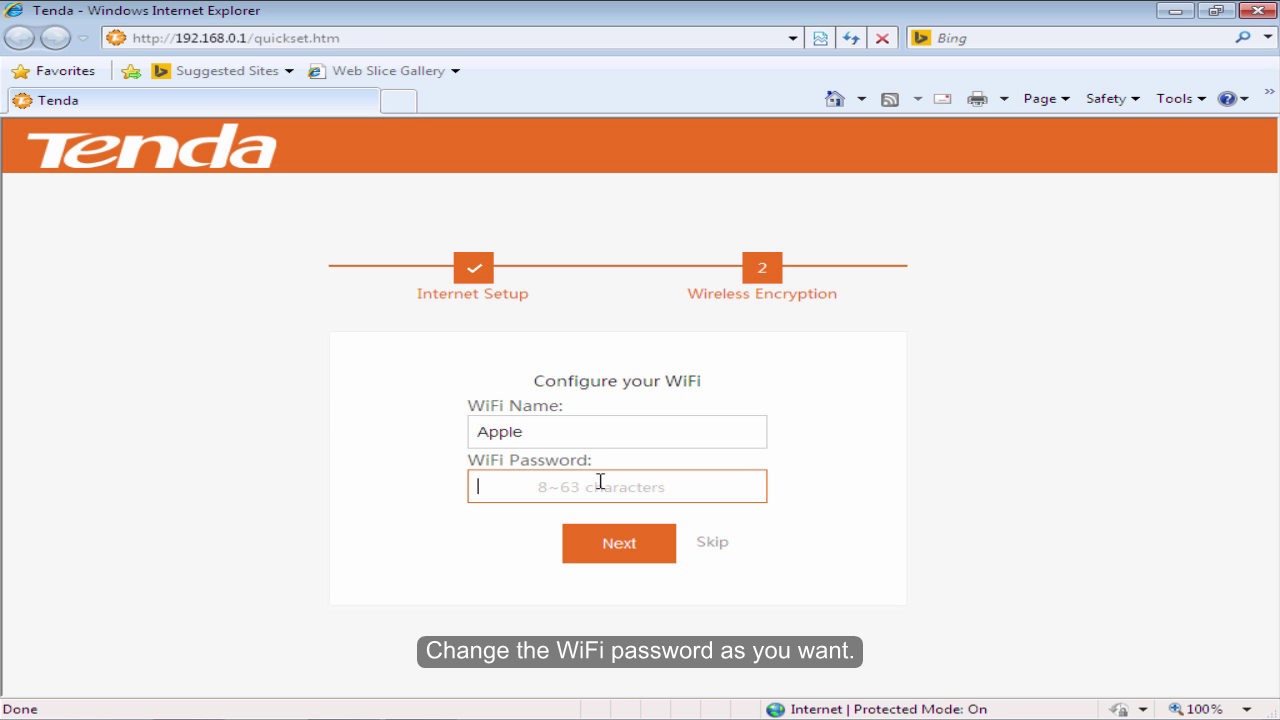
{"action": "type", "text": "••••••••"}
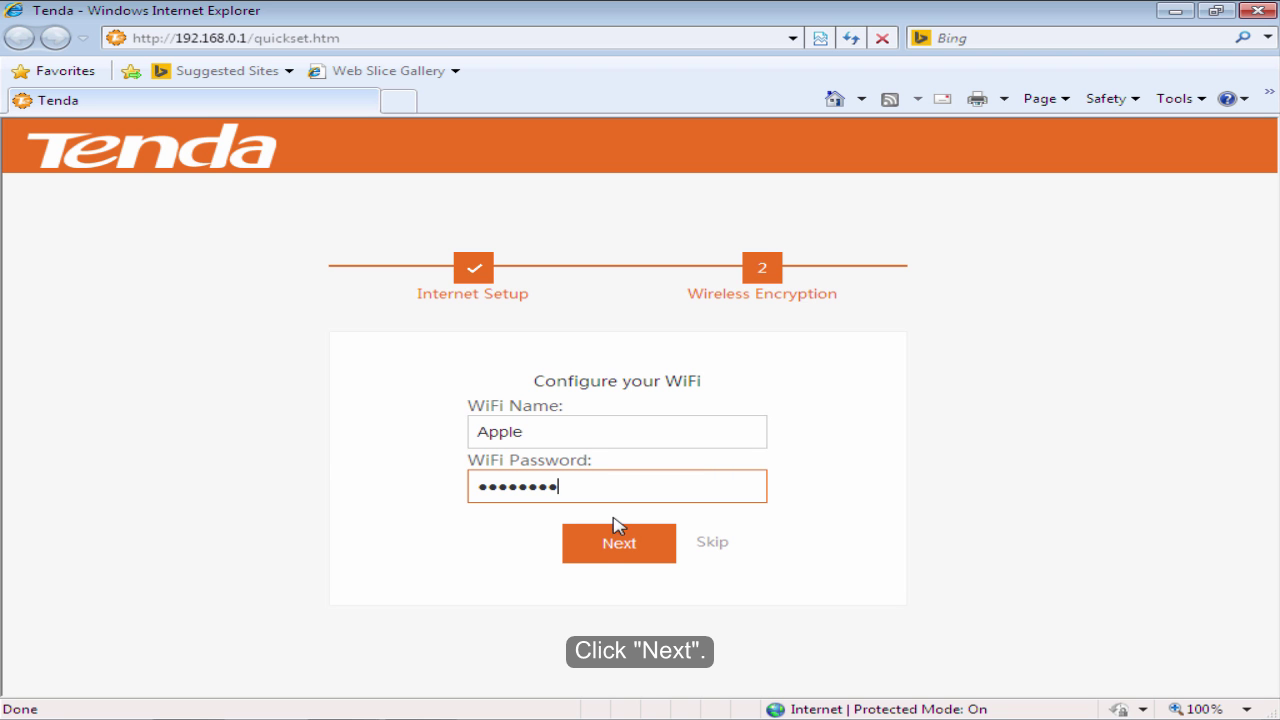
{"action": "left_click", "coordinate": [616, 558]}
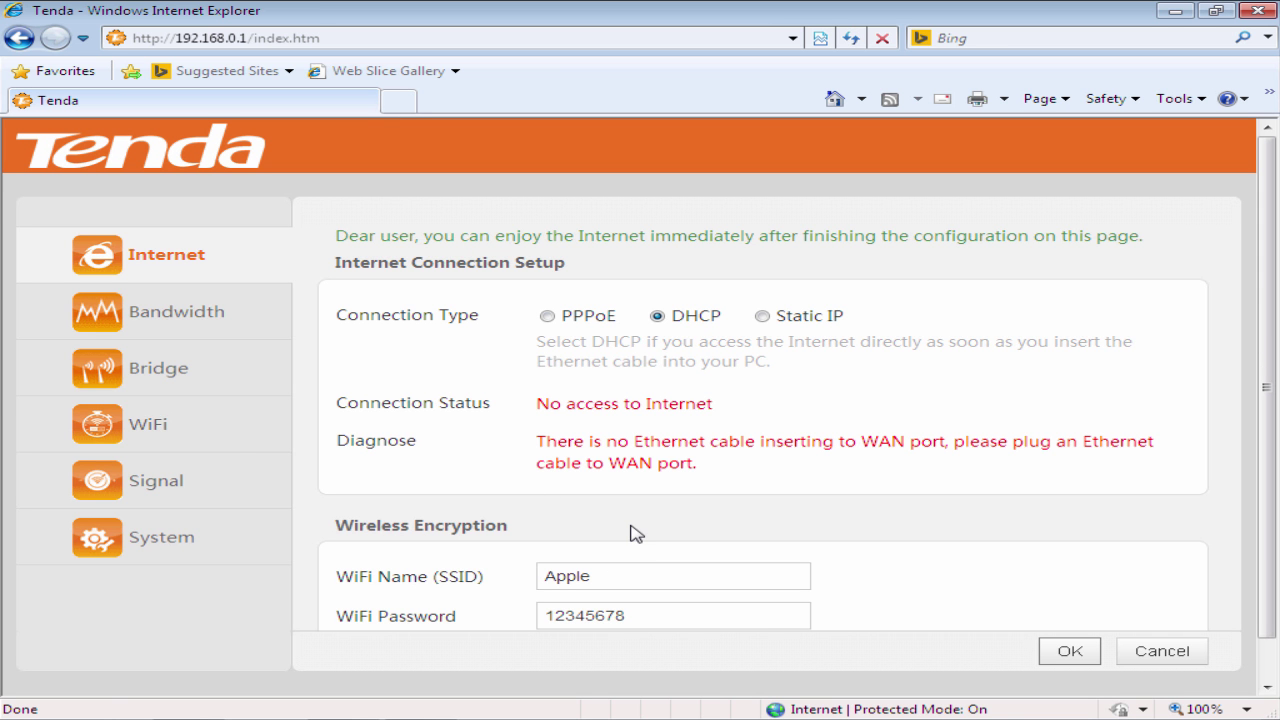
- Choose WISP bridge mode and pick Tenda_abc from the SSID list
{"action": "left_click", "coordinate": [168, 386]}
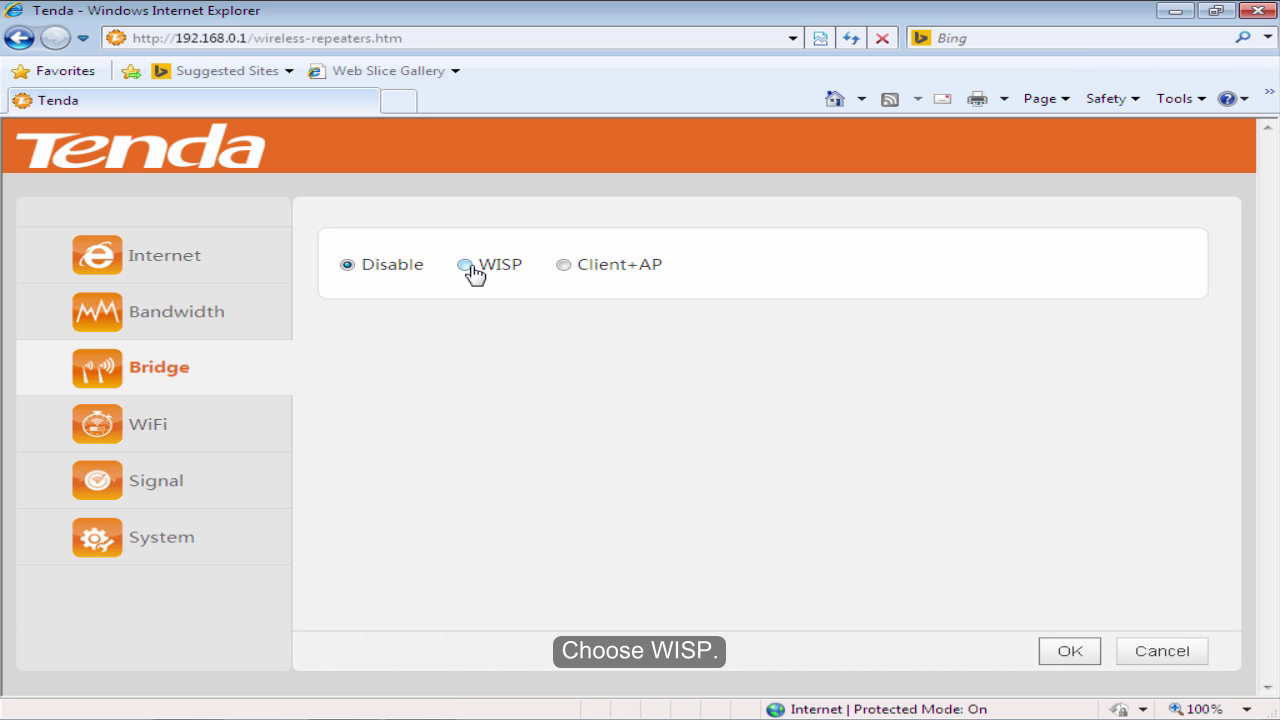
{"action": "left_click", "coordinate": [466, 265]}
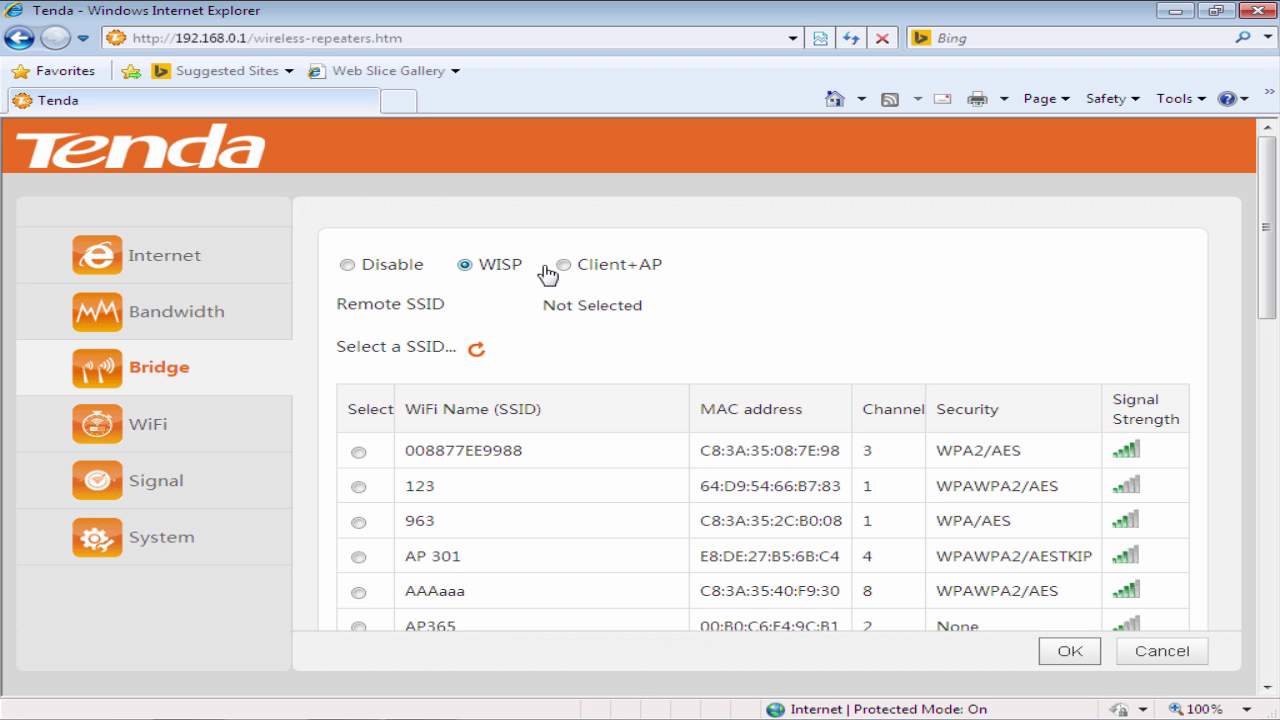
{"action": "left_click_drag", "start_coordinate": [1273, 291], "coordinate": [1262, 408]}
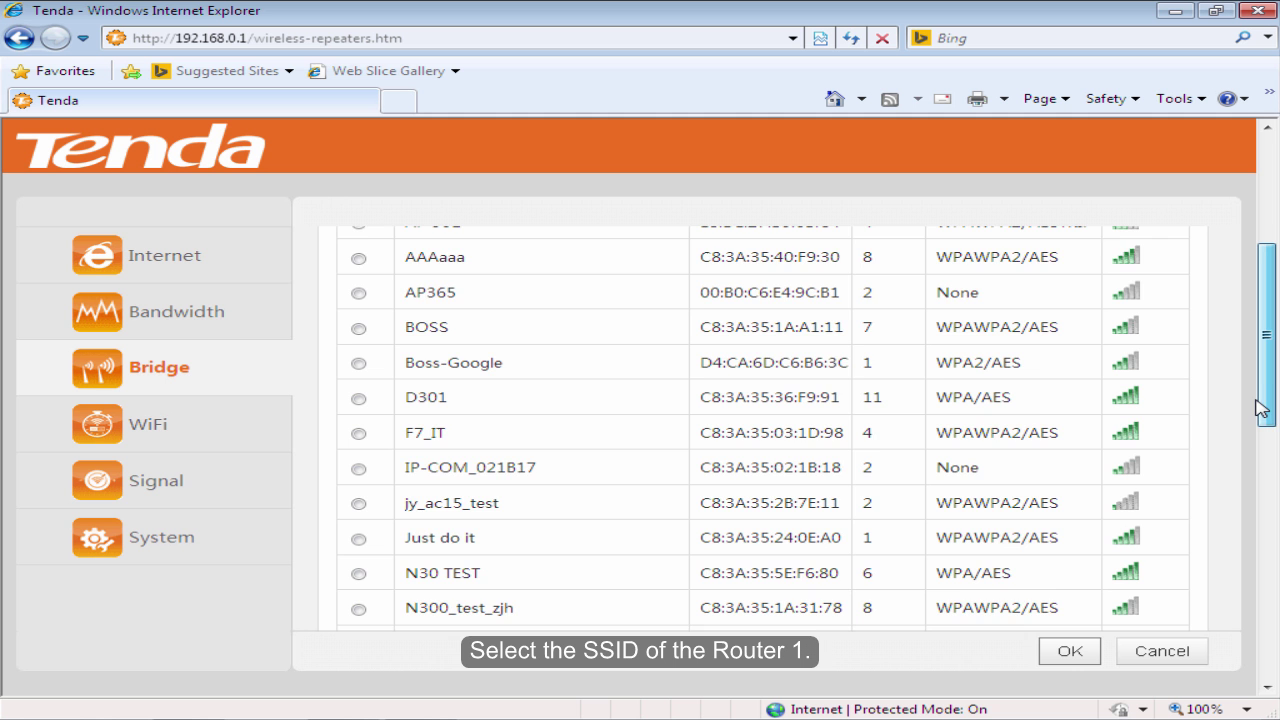
{"action": "left_click_drag", "start_coordinate": [1261, 408], "coordinate": [1250, 568]}
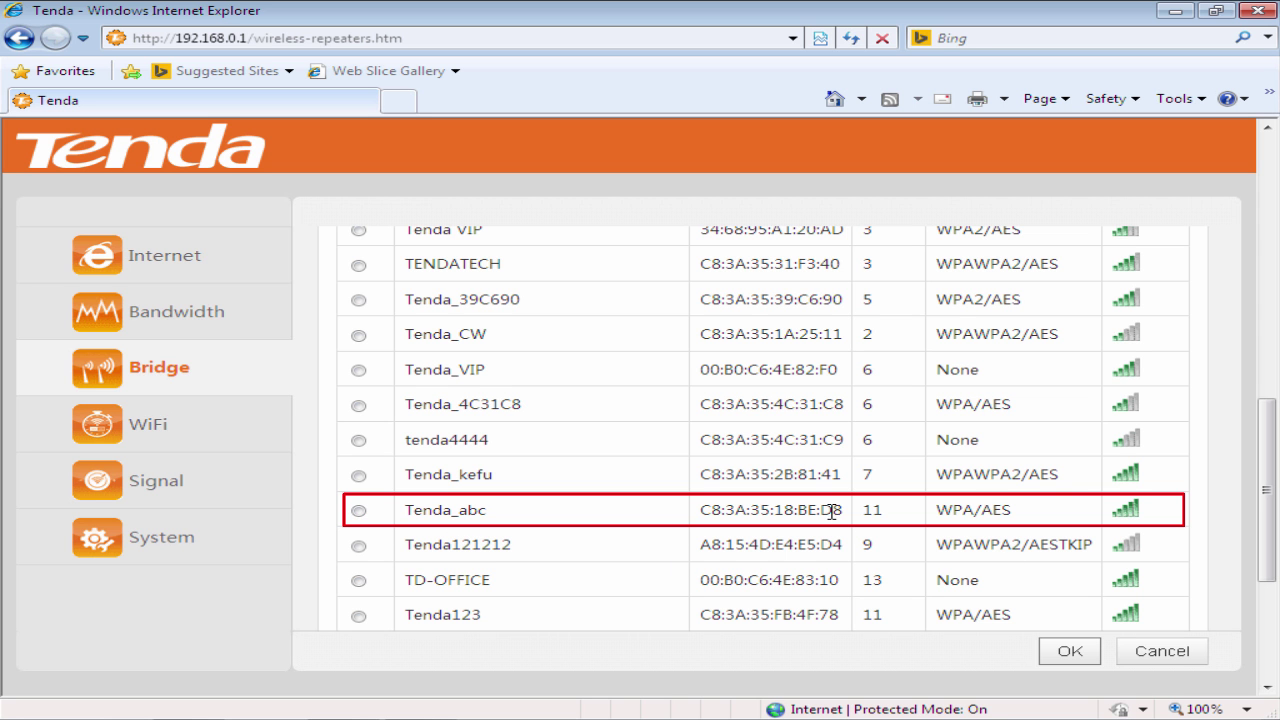
{"action": "left_click", "coordinate": [358, 512]}
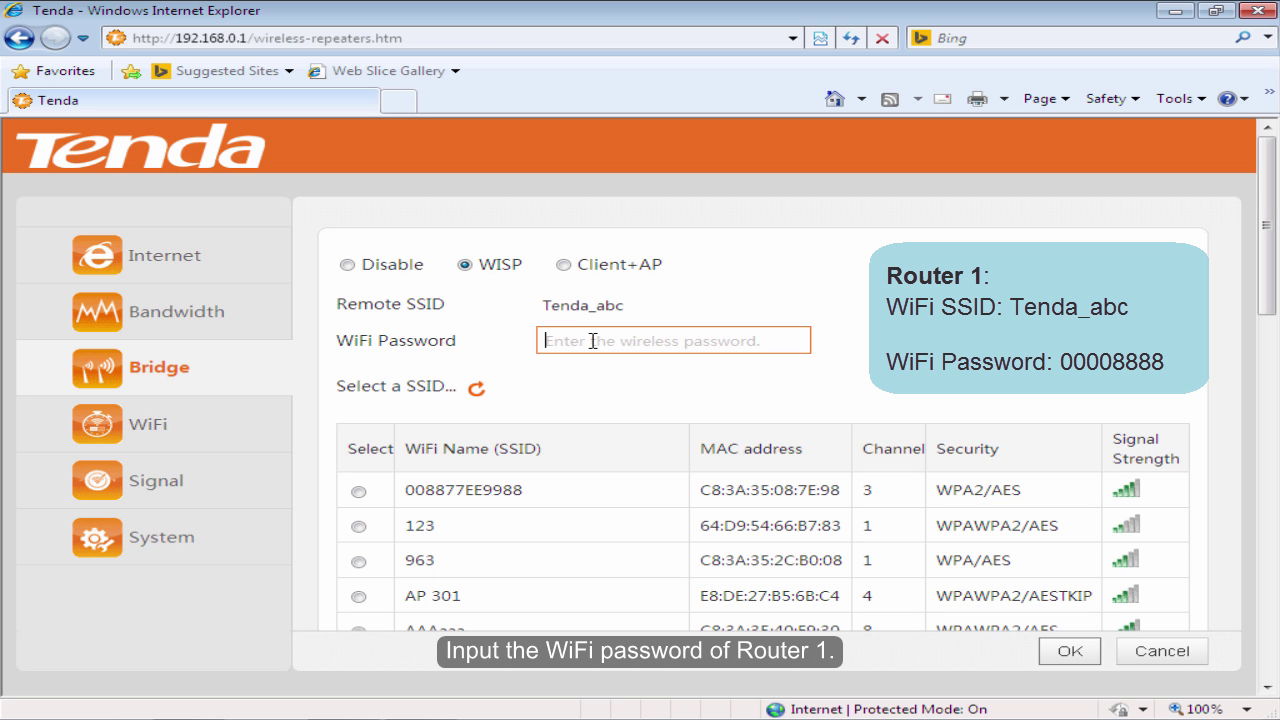
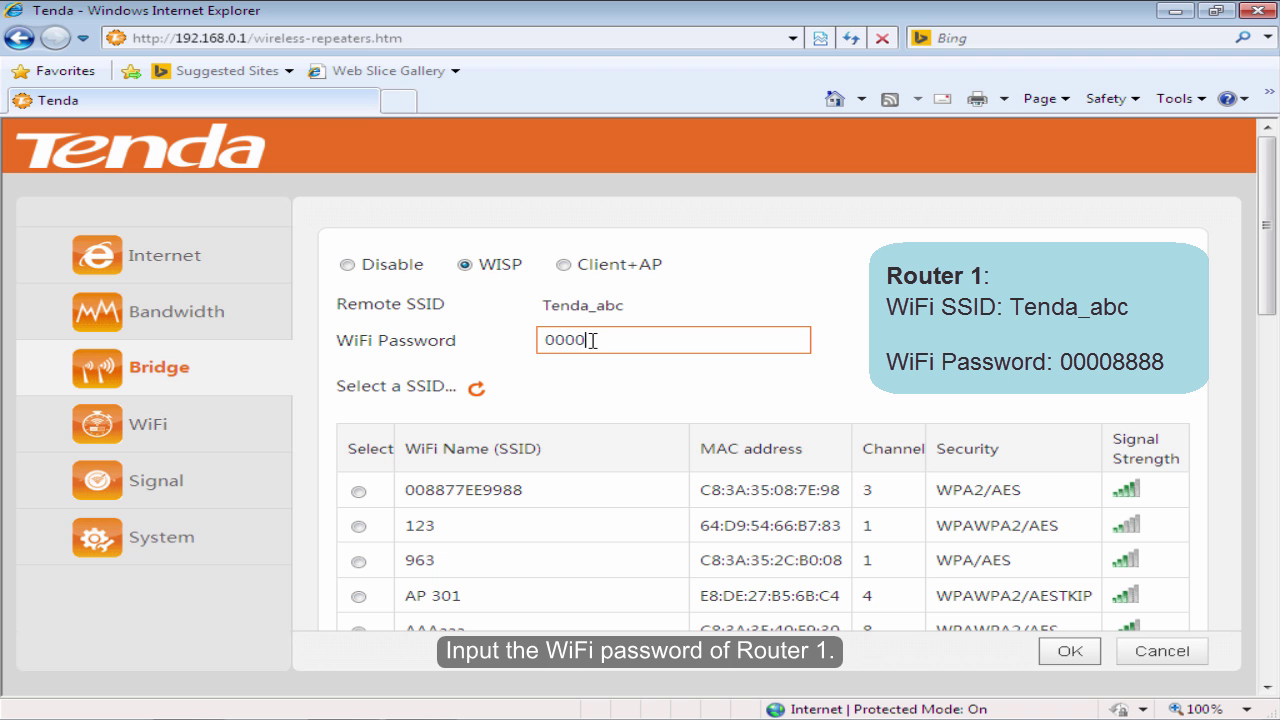
- Enter the Tenda_abc WiFi password and apply the WISP settings
{"action": "left_click", "coordinate": [1066, 658]}
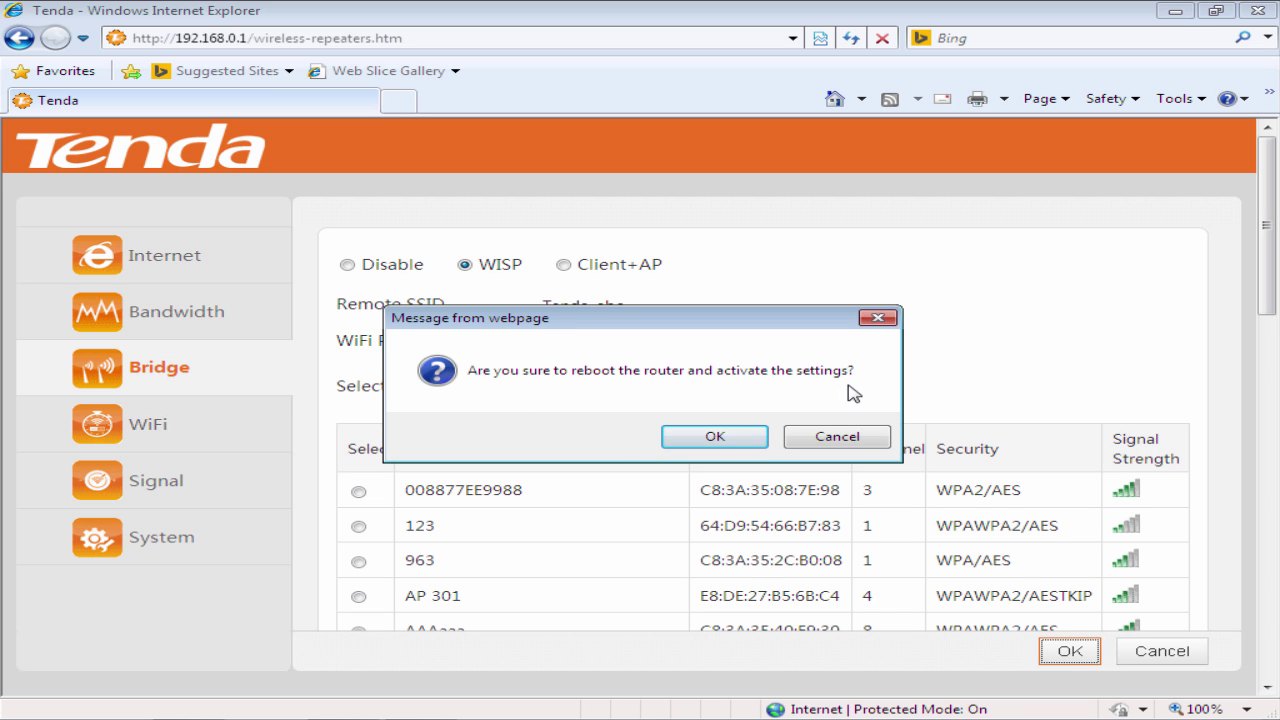
- Confirm the reboot so the WISP bridge settings take effect
{"action": "left_click", "coordinate": [714, 438]}
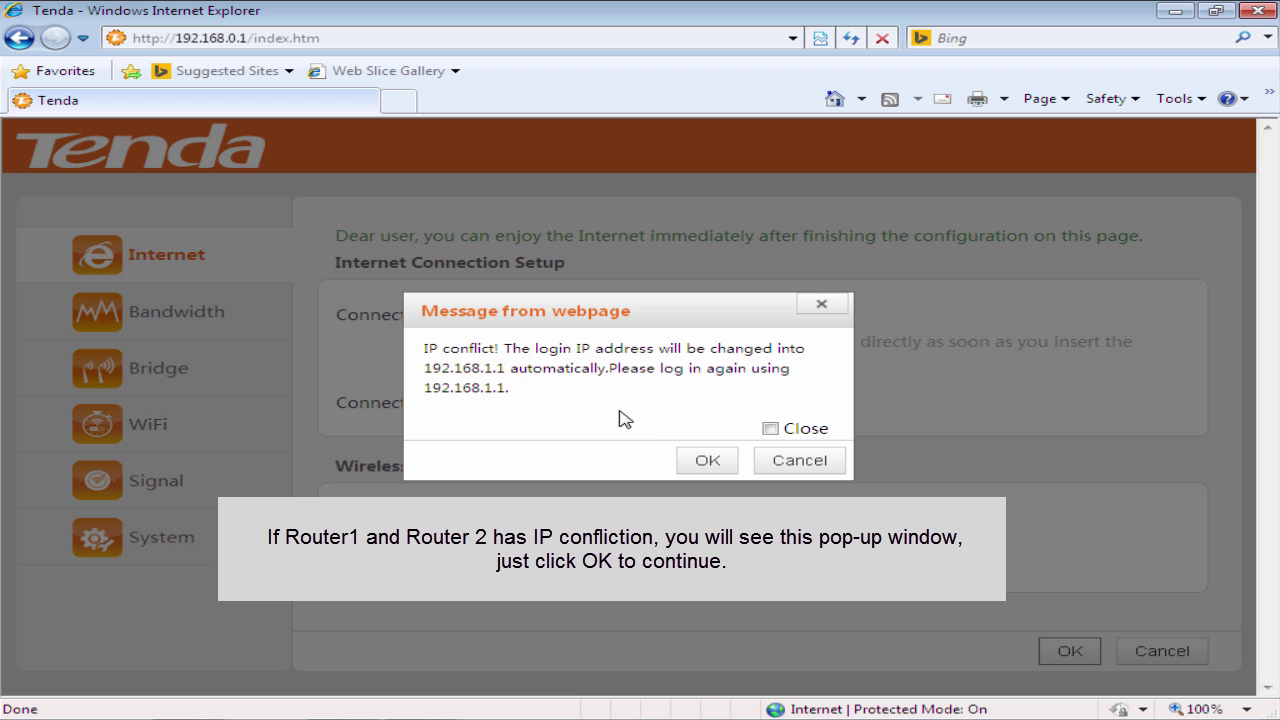
- Accept the new 192.168.1.1 login address and check the status reads Internet Access
{"action": "left_click", "coordinate": [706, 462]}
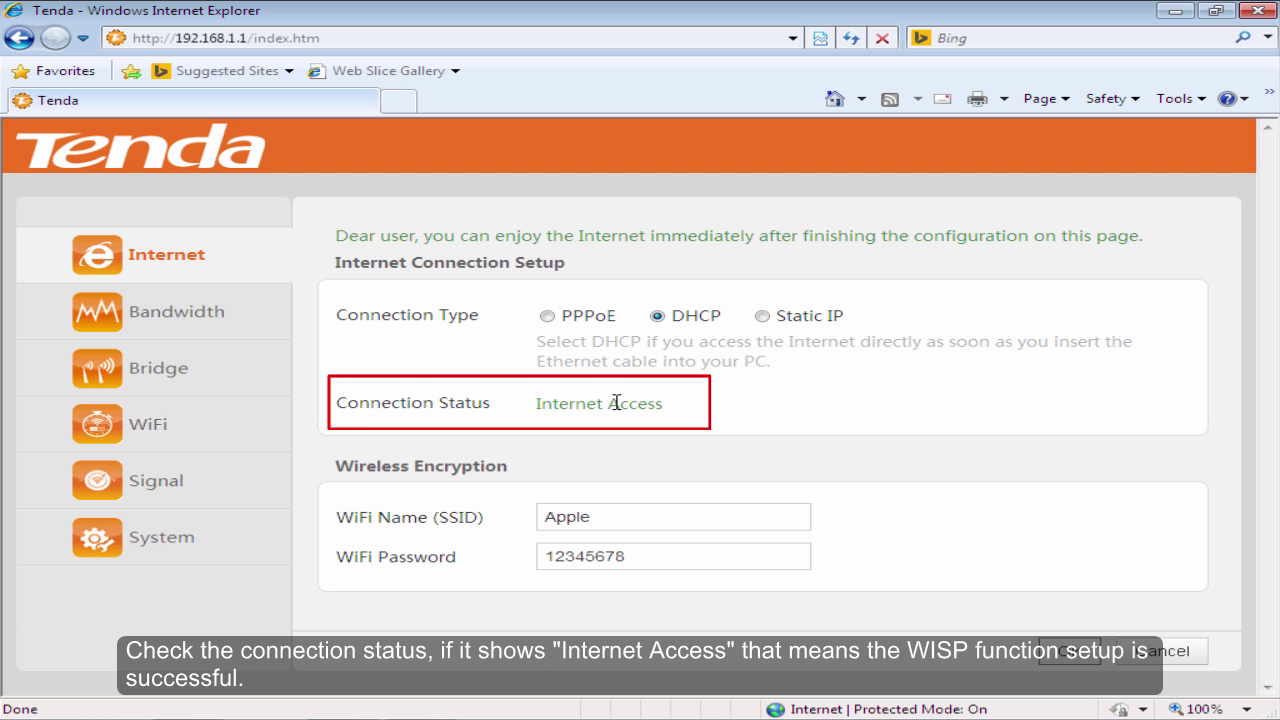
{"action": "left_click_drag", "start_coordinate": [664, 404], "coordinate": [342, 402]}
{"action": "left_click", "coordinate": [680, 408]}
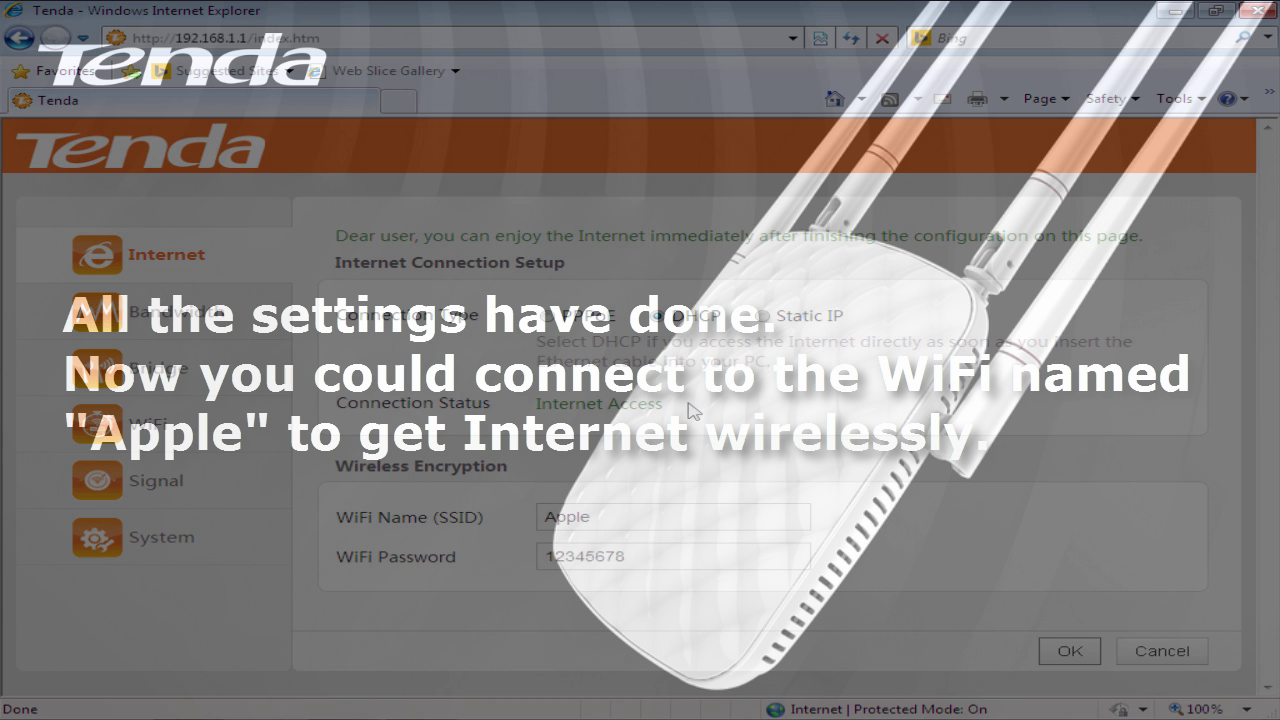